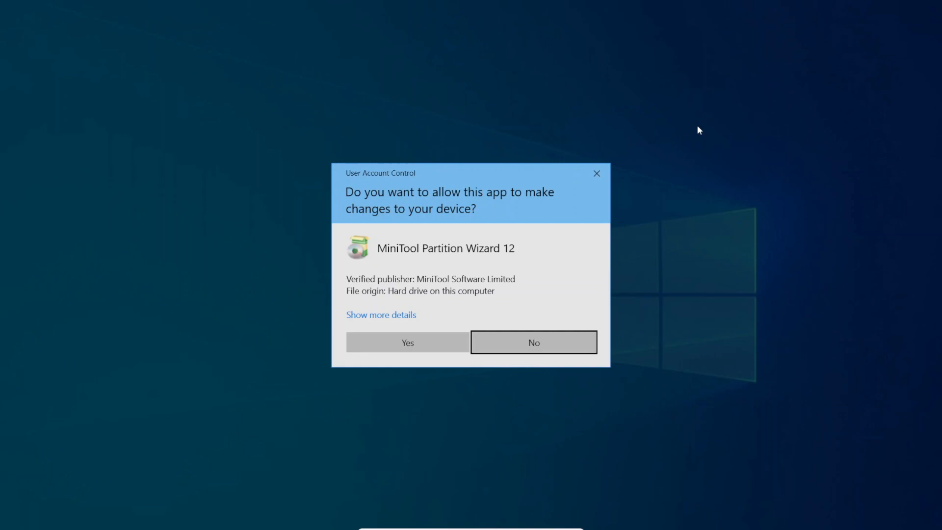
Allow the MiniTool Partition Wizard 12 installer to make changes, close the browser, and use English as the setup language.
{"action": "left_click", "coordinate": [408, 342]}
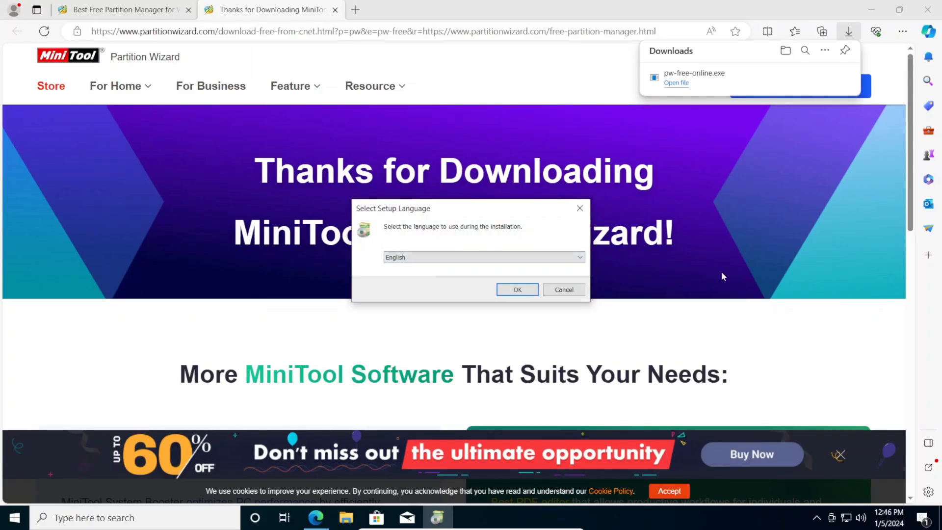
{"action": "left_click", "coordinate": [927, 10]}
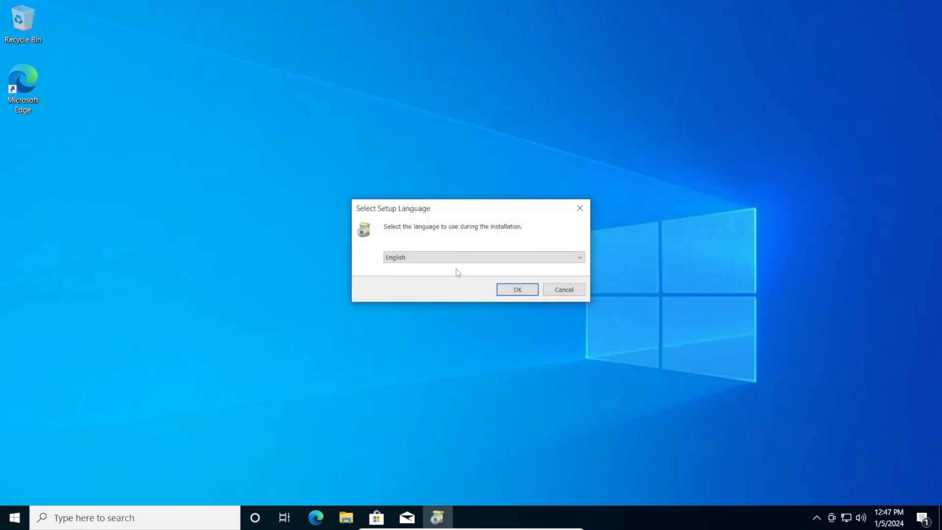
{"action": "left_click", "coordinate": [519, 291]}
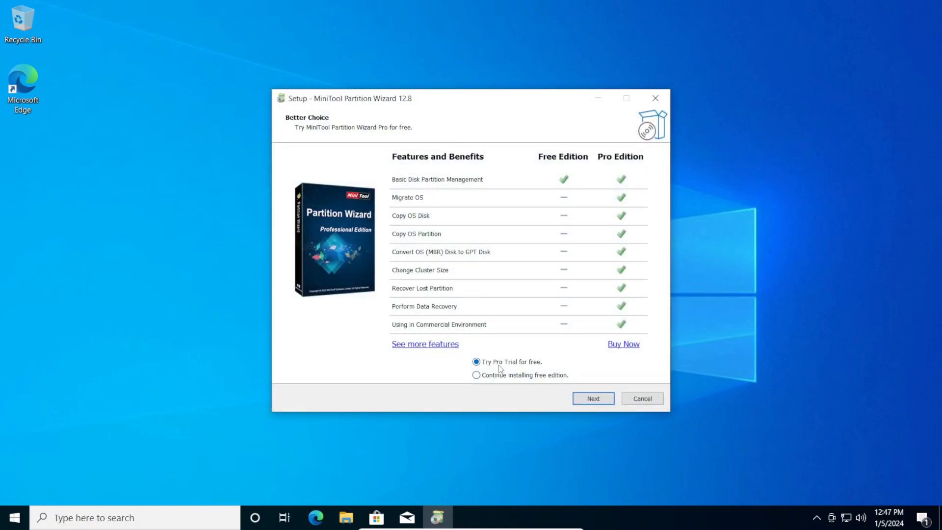
Install the Pro Trial with ShadowMaker Free in the default folder, without the Customer Experience Improvement Program, and launch it without the promotional message.
{"action": "left_click", "coordinate": [593, 400]}
{"action": "left_click", "coordinate": [396, 273]}
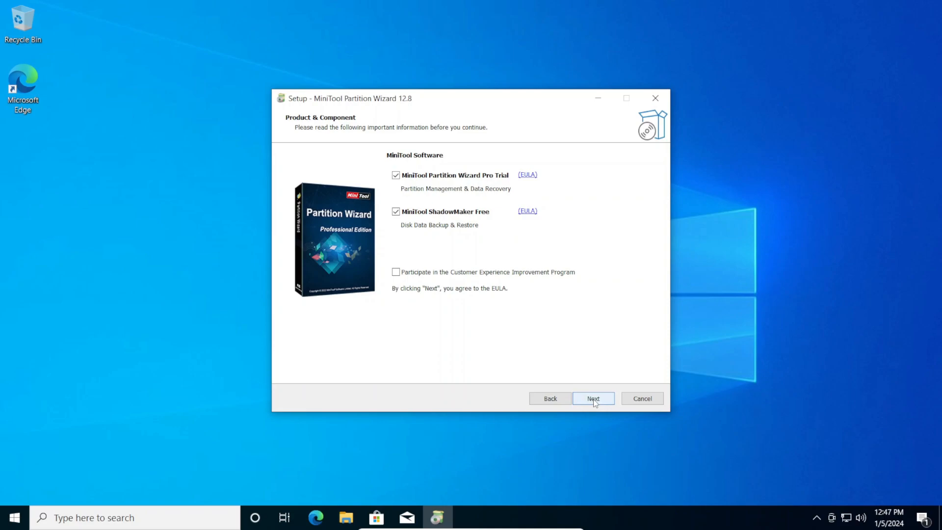
{"action": "left_click", "coordinate": [593, 401]}
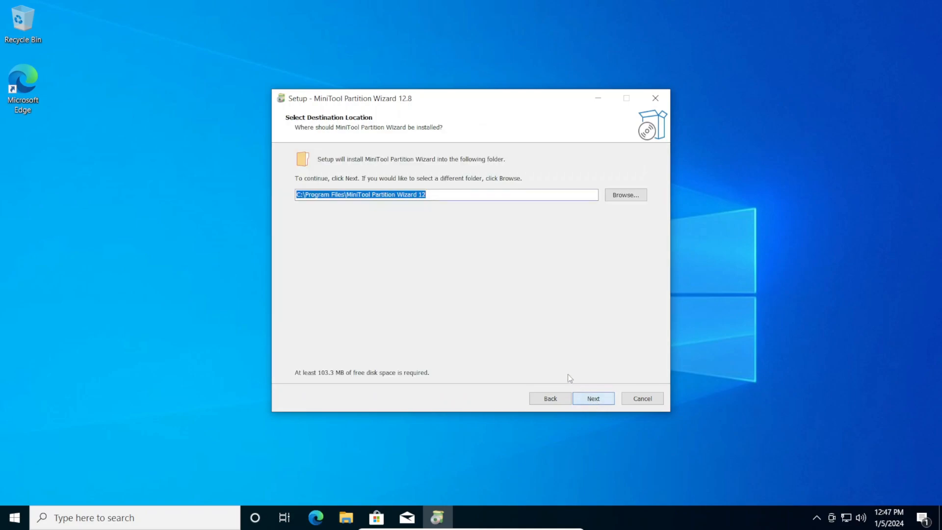
{"action": "left_click", "coordinate": [593, 399]}
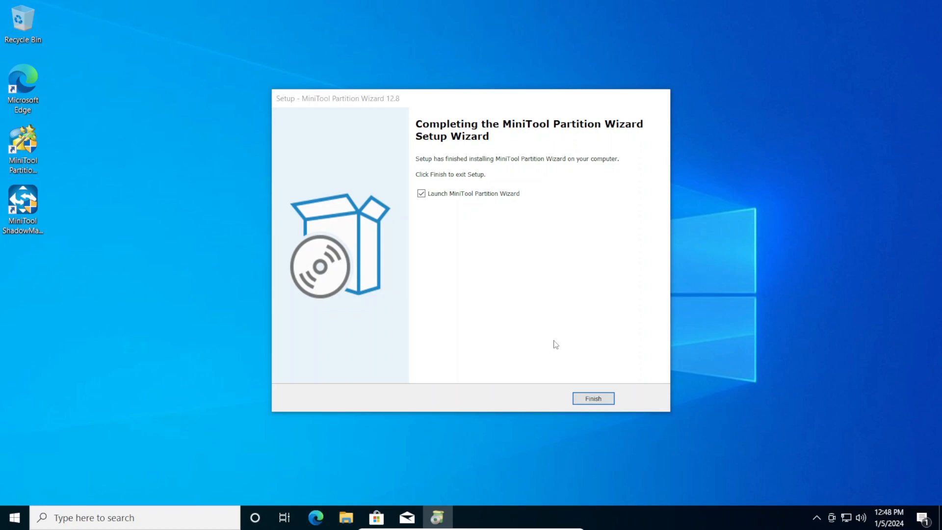
{"action": "left_click", "coordinate": [593, 398]}
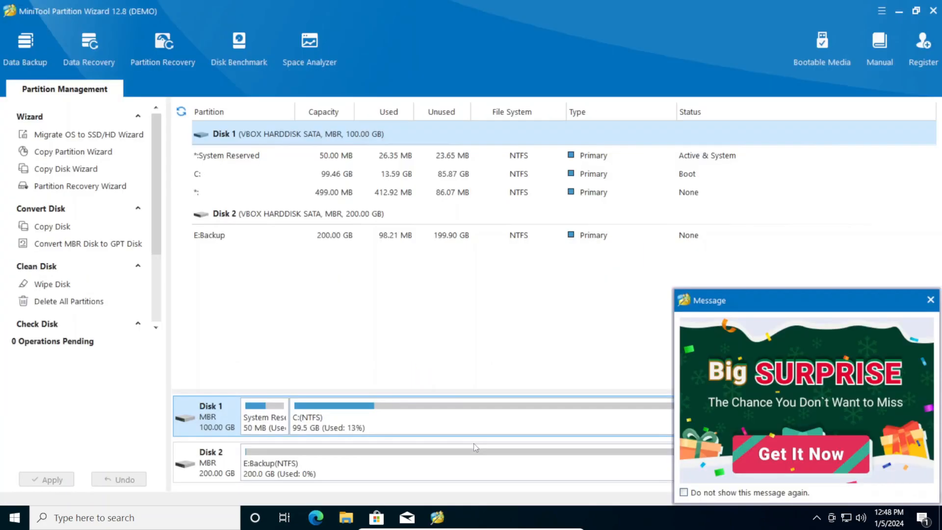
{"action": "left_click", "coordinate": [930, 299]}
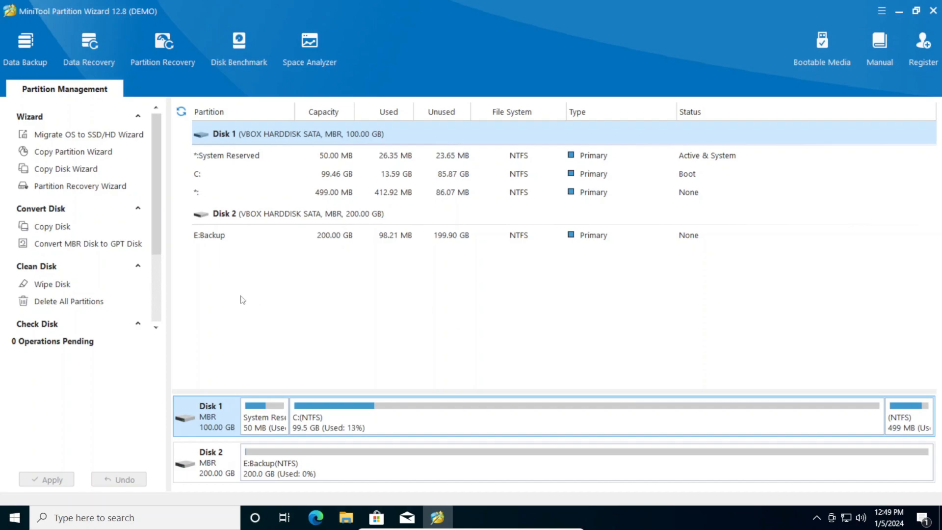
Open Data Recovery and list the physical devices available for scanning instead of the logical drives.
{"action": "left_click", "coordinate": [90, 63]}
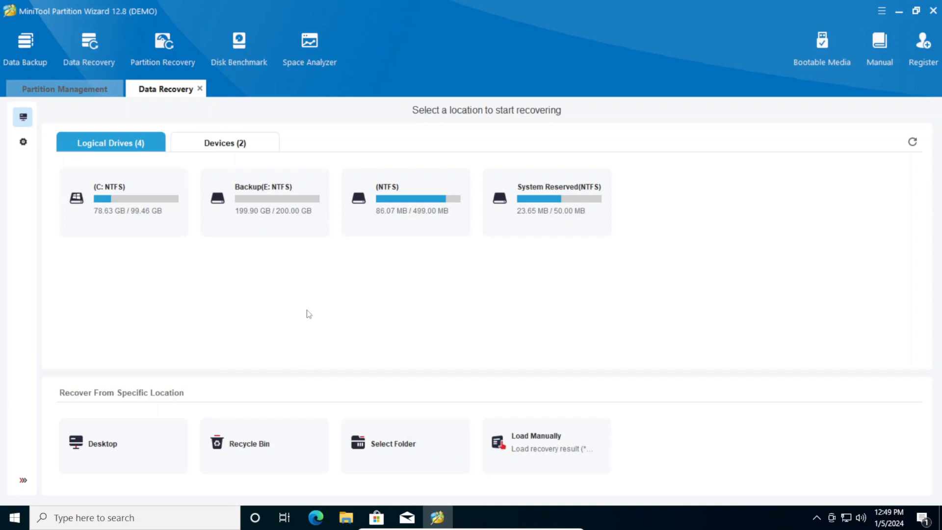
{"action": "left_click", "coordinate": [223, 142]}
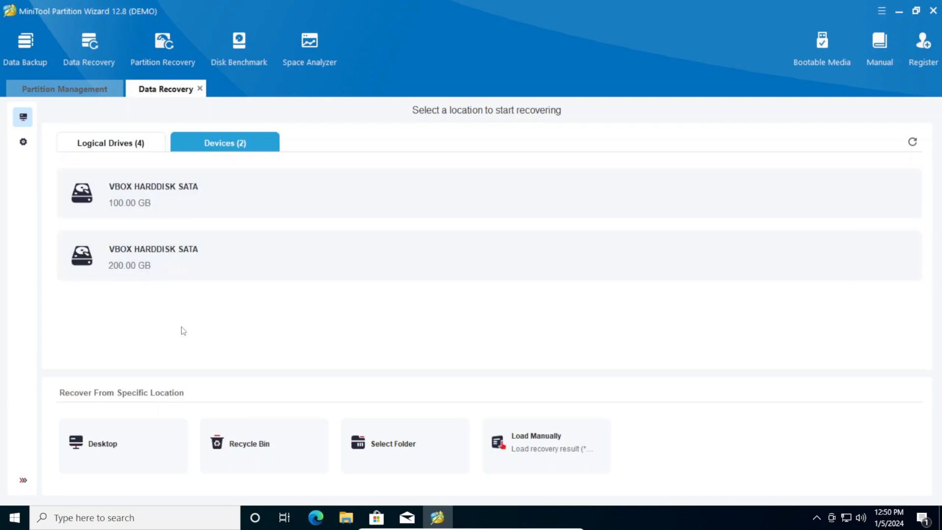
Switch to File Explorer and delete the three Windows 10 Wallpaper images from the Backup (E:) drive.
{"action": "left_click", "coordinate": [346, 517]}
{"action": "scroll", "coordinate": [186, 358], "scroll_direction": "down", "scroll_amount": 1}
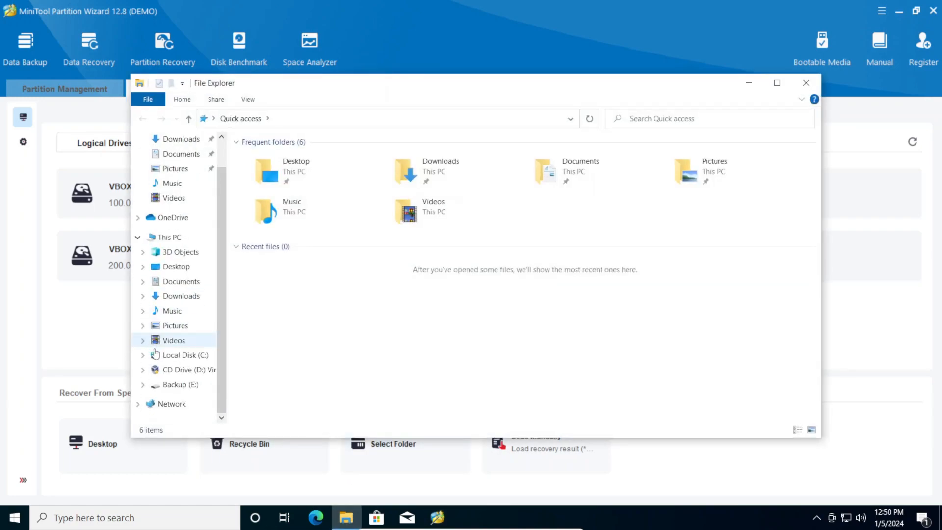
{"action": "left_click", "coordinate": [181, 385]}
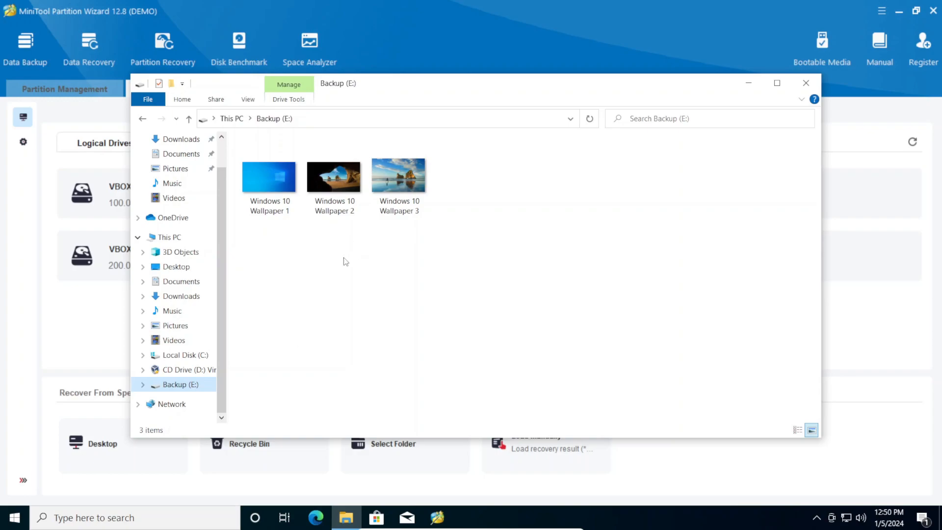
{"action": "left_click_drag", "start_coordinate": [266, 241], "coordinate": [439, 189]}
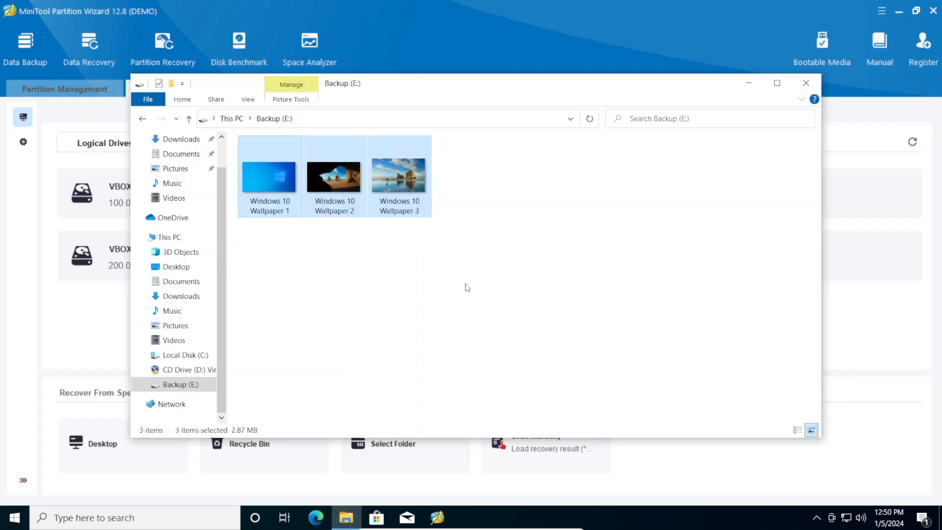
{"action": "key", "text": "Delete"}
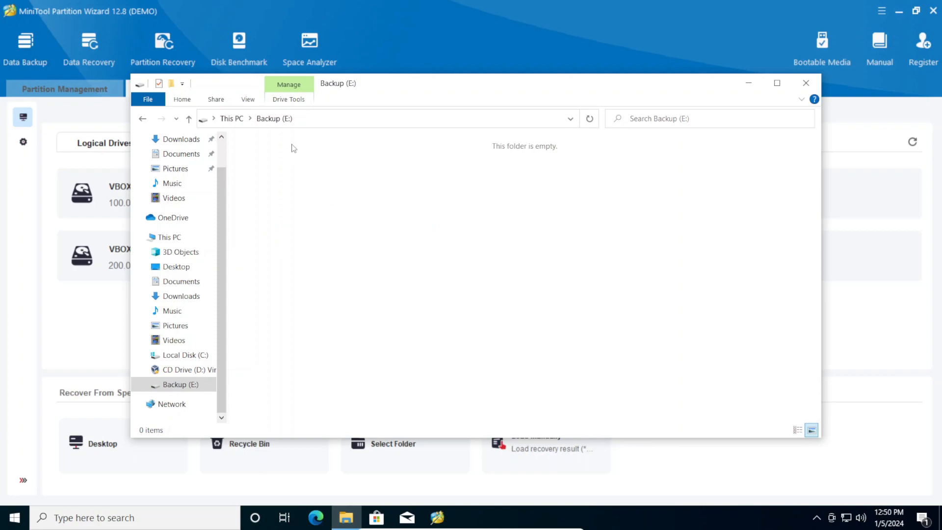
Permanently delete the three Windows 10 Wallpaper files from the Recycle Bin and close File Explorer.
{"action": "left_click", "coordinate": [326, 121]}
{"action": "type", "text": "recycle"}
{"action": "key", "text": "Return"}
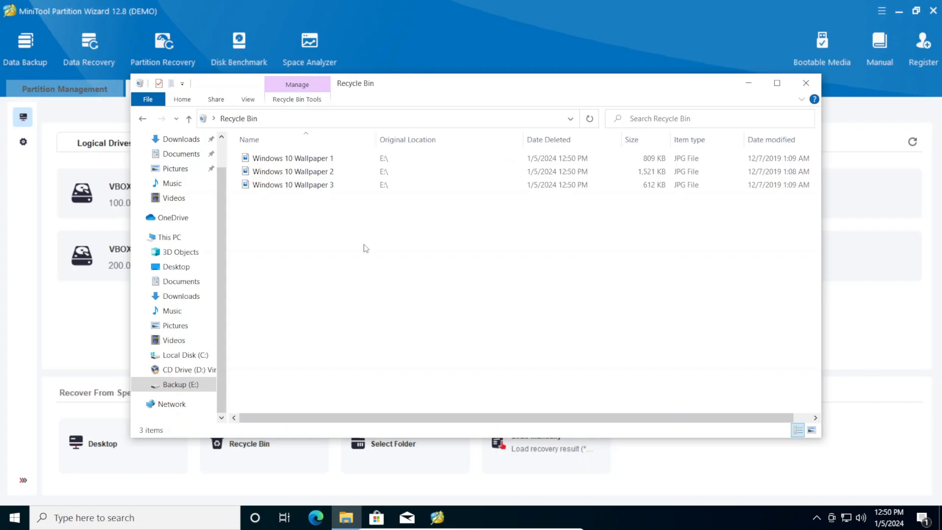
{"action": "left_click_drag", "start_coordinate": [324, 223], "coordinate": [329, 149]}
{"action": "key", "text": "Delete"}
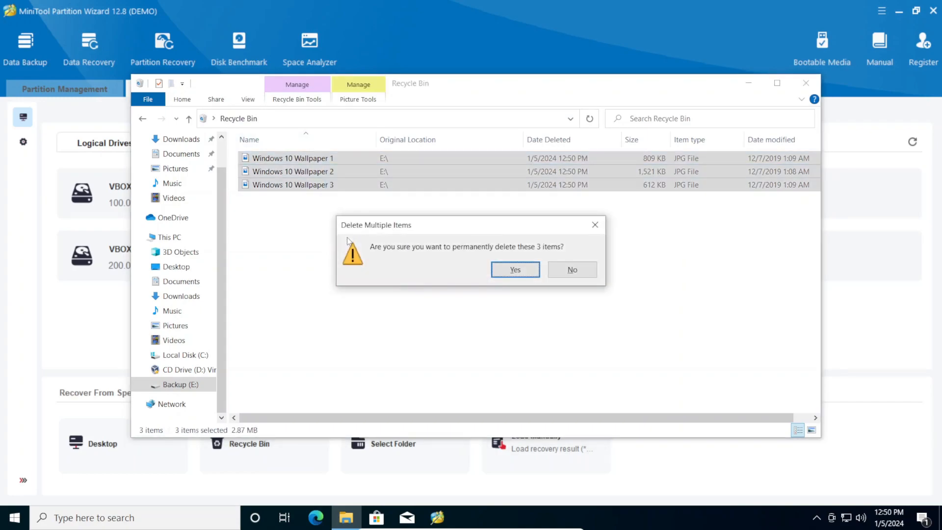
{"action": "left_click", "coordinate": [516, 270]}
{"action": "key", "text": "alt+F4"}
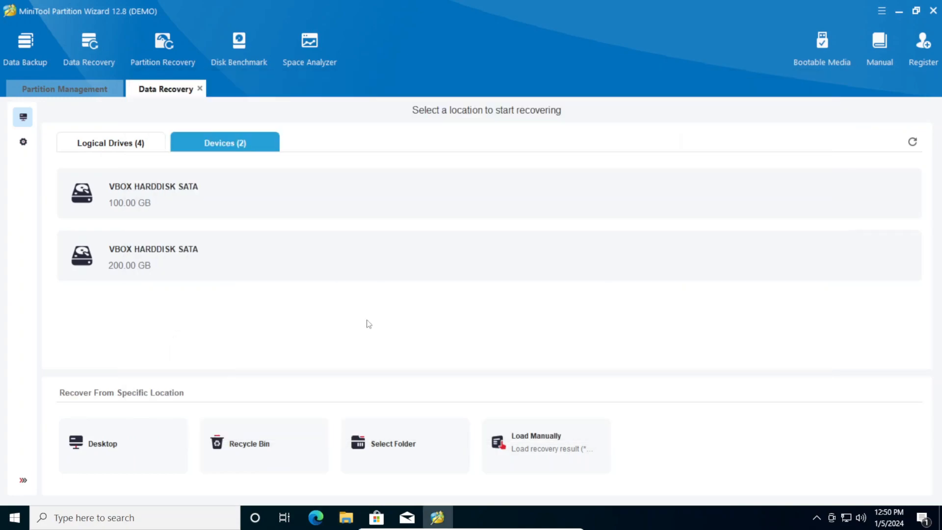
Scan the 200 GB VBOX HARDDISK for lost files and examine the found jpg pictures by file type.
{"action": "mouse_move", "coordinate": [624, 269]}
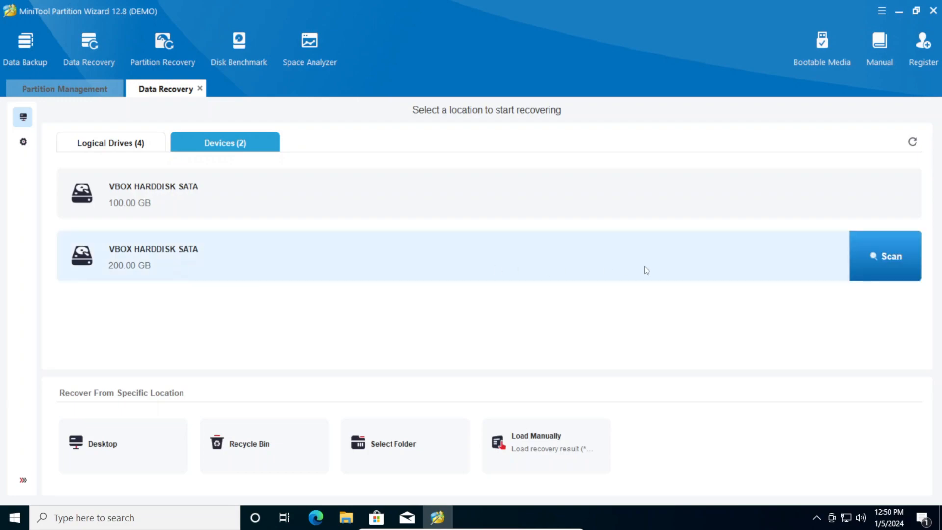
{"action": "left_click", "coordinate": [874, 268]}
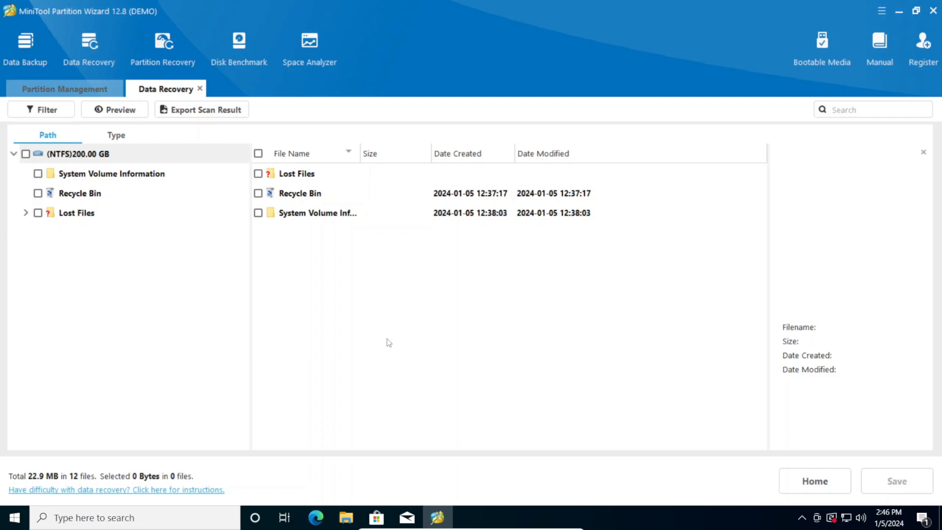
{"action": "left_click", "coordinate": [116, 137]}
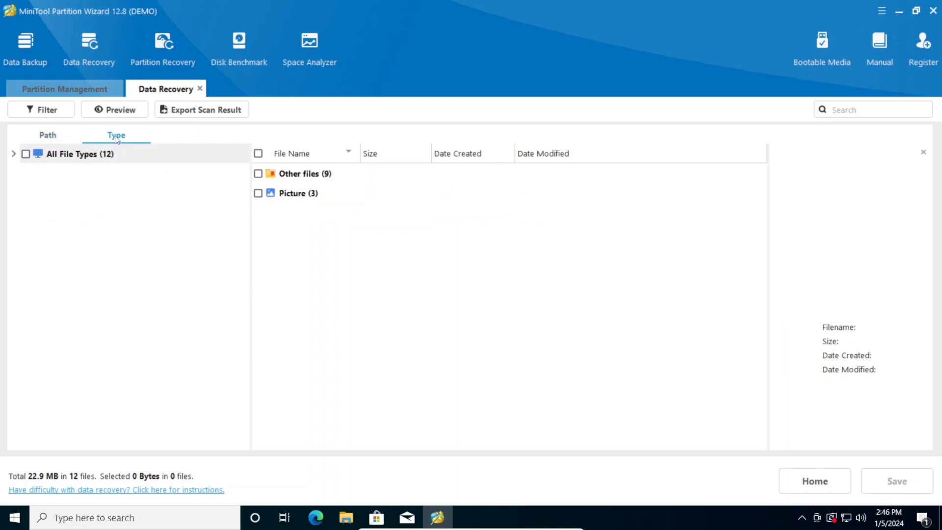
{"action": "double_click", "coordinate": [296, 197]}
{"action": "left_click", "coordinate": [283, 178]}
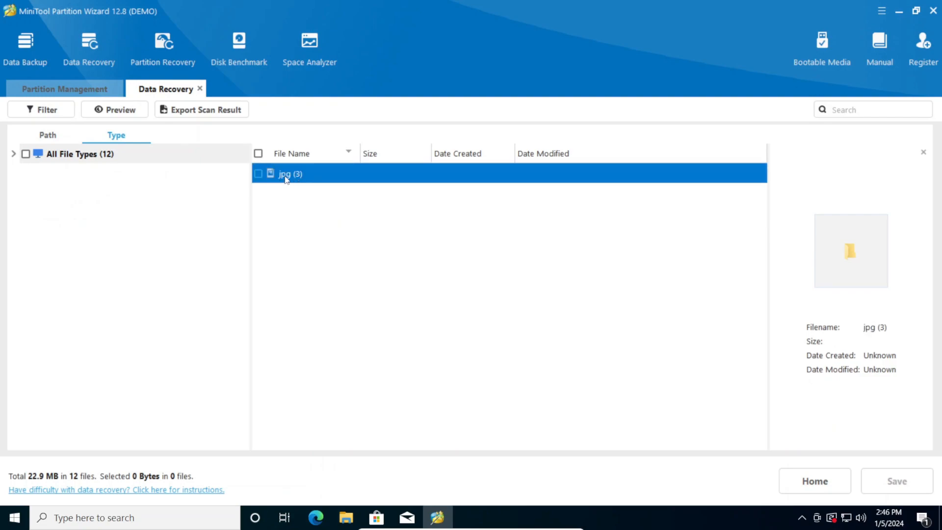
{"action": "double_click", "coordinate": [283, 174]}
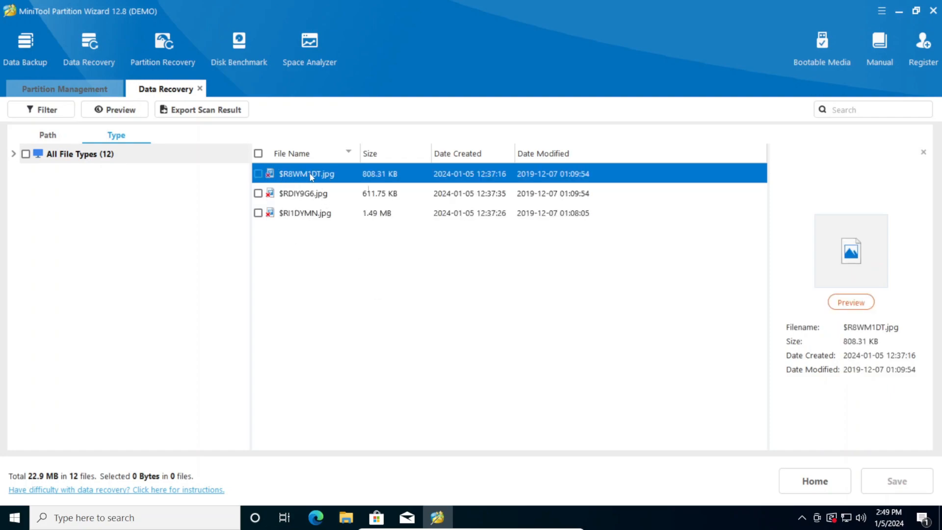
{"action": "left_click", "coordinate": [316, 193]}
{"action": "left_click", "coordinate": [319, 213]}
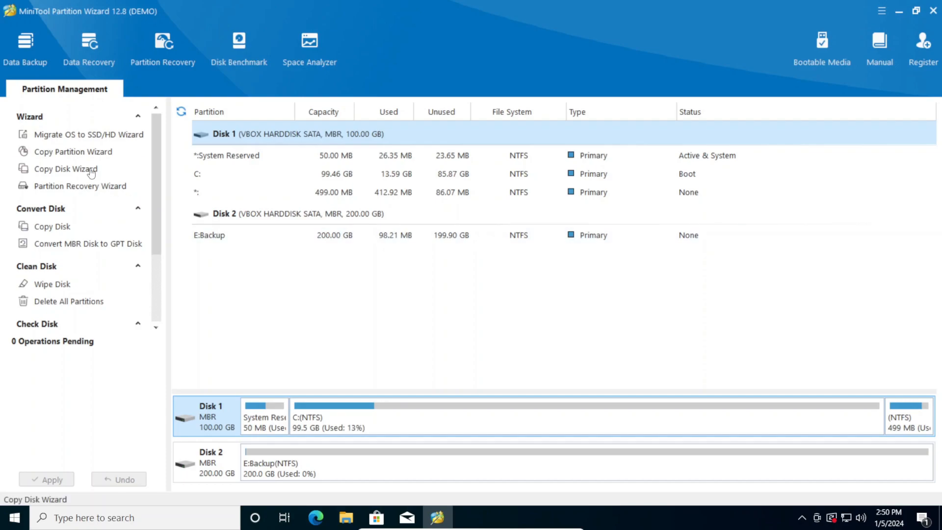
Walk through migrating only the operating system to Disk 2 while keeping the original disk, and cancel before the migration is set up.
{"action": "left_click", "coordinate": [88, 135]}
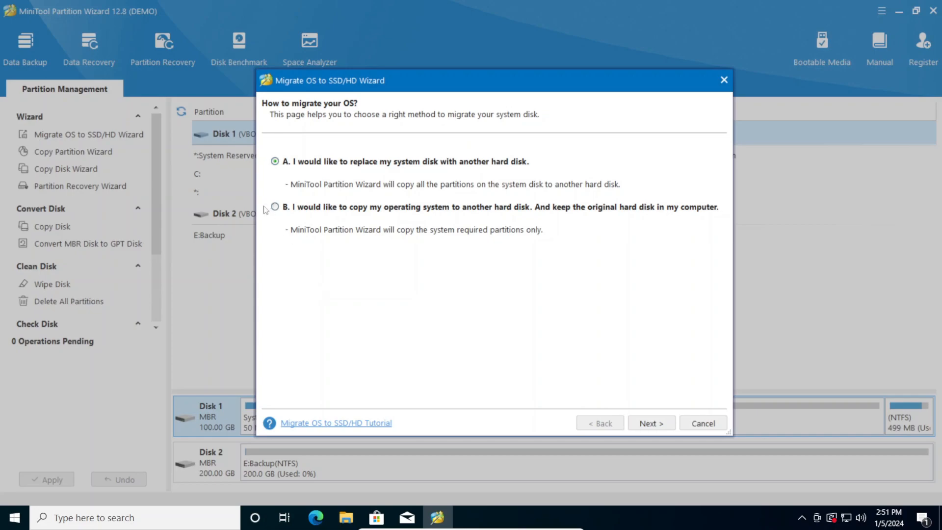
{"action": "left_click", "coordinate": [274, 207]}
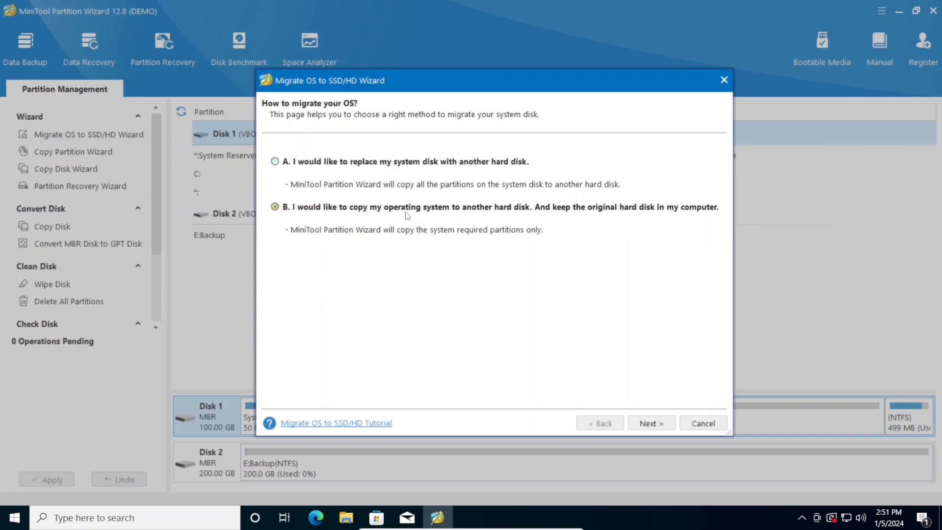
{"action": "left_click", "coordinate": [638, 423]}
{"action": "left_click", "coordinate": [425, 264]}
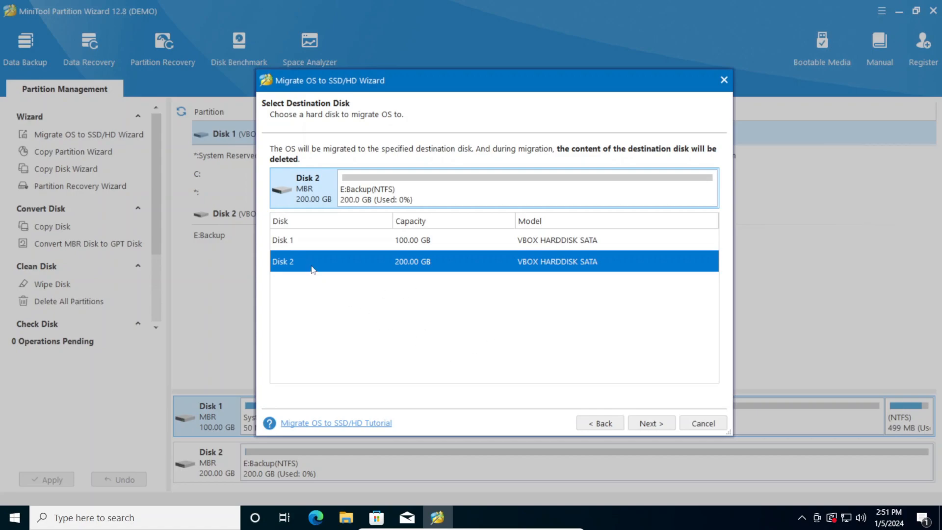
{"action": "left_click", "coordinate": [650, 423]}
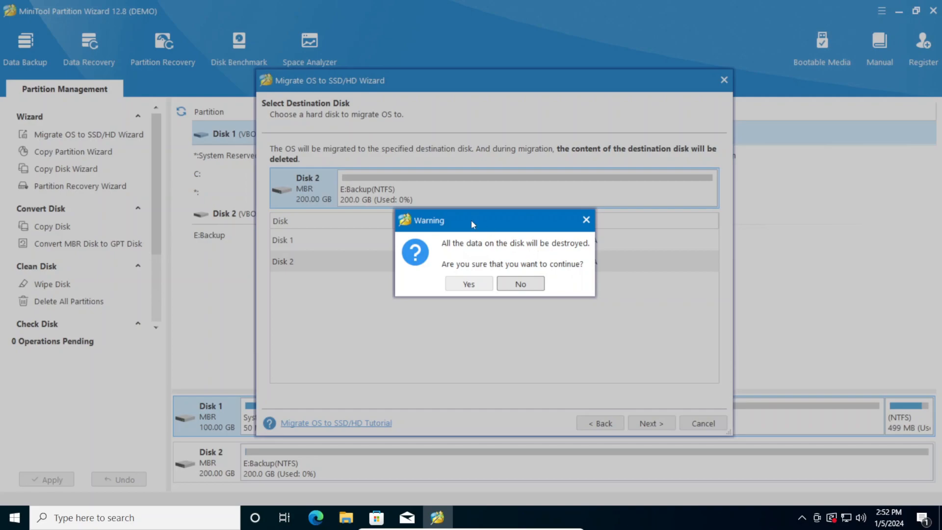
{"action": "left_click", "coordinate": [534, 286]}
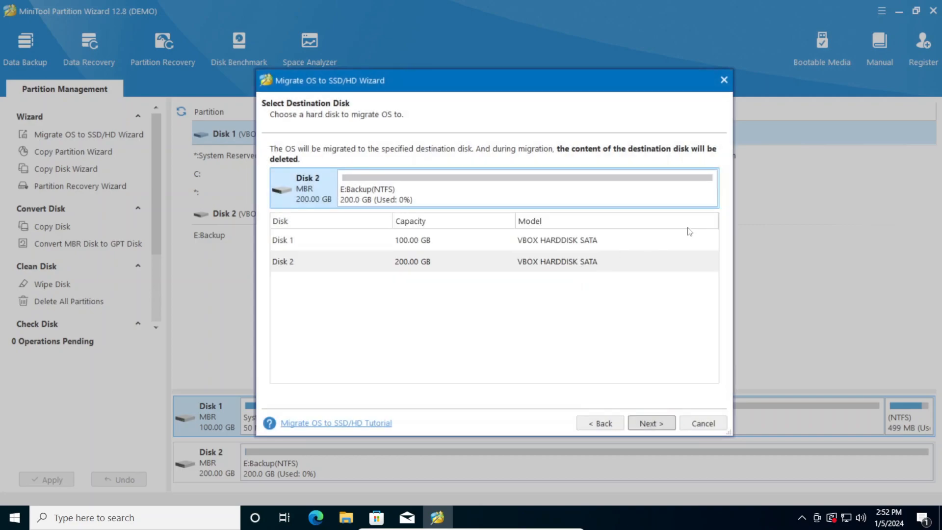
{"action": "left_click", "coordinate": [723, 80]}
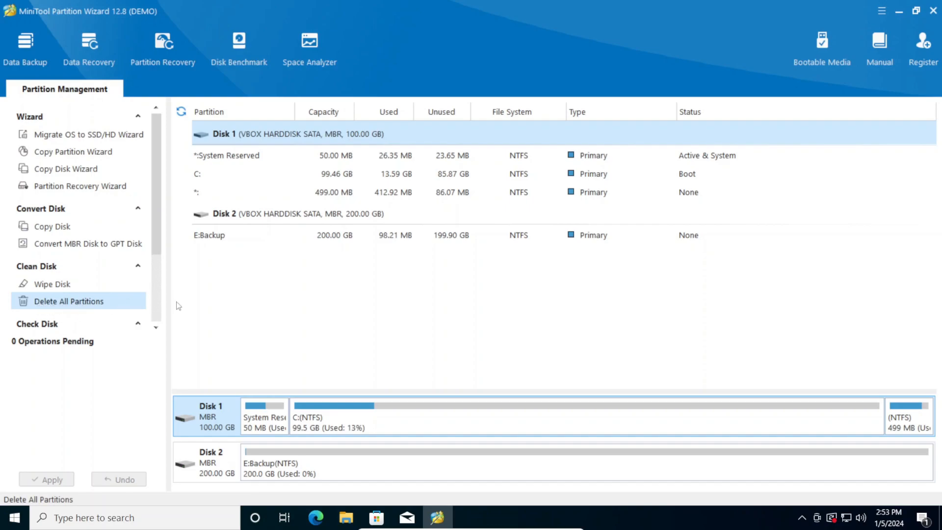
{"action": "left_click_drag", "start_coordinate": [155, 241], "coordinate": [142, 313]}
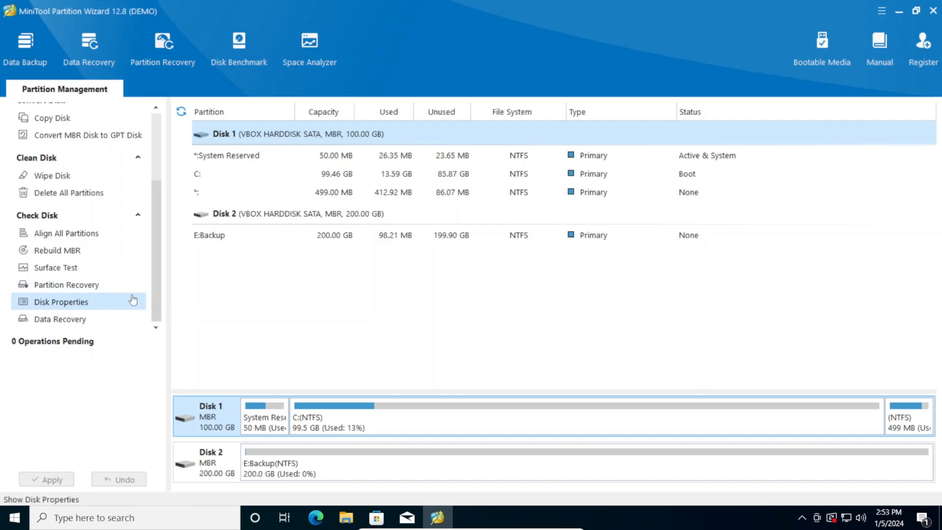
{"action": "left_click_drag", "start_coordinate": [154, 290], "coordinate": [157, 167]}
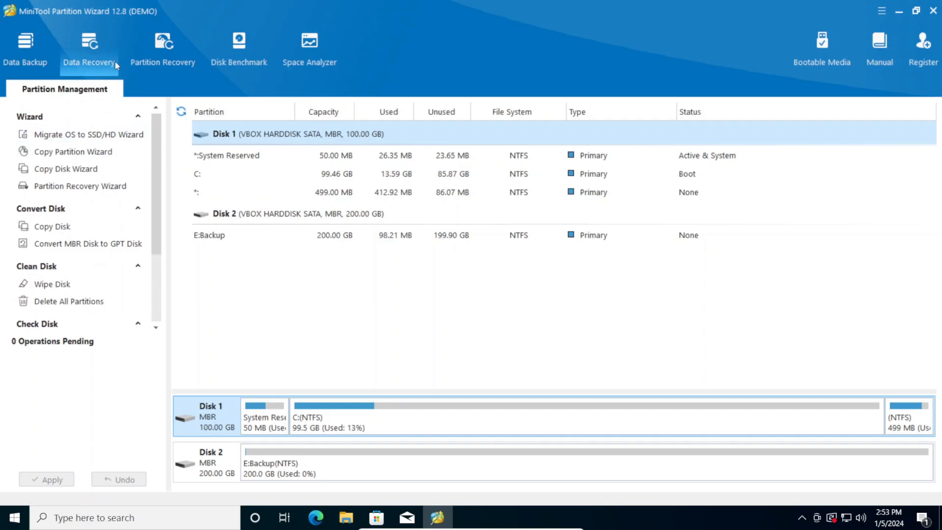